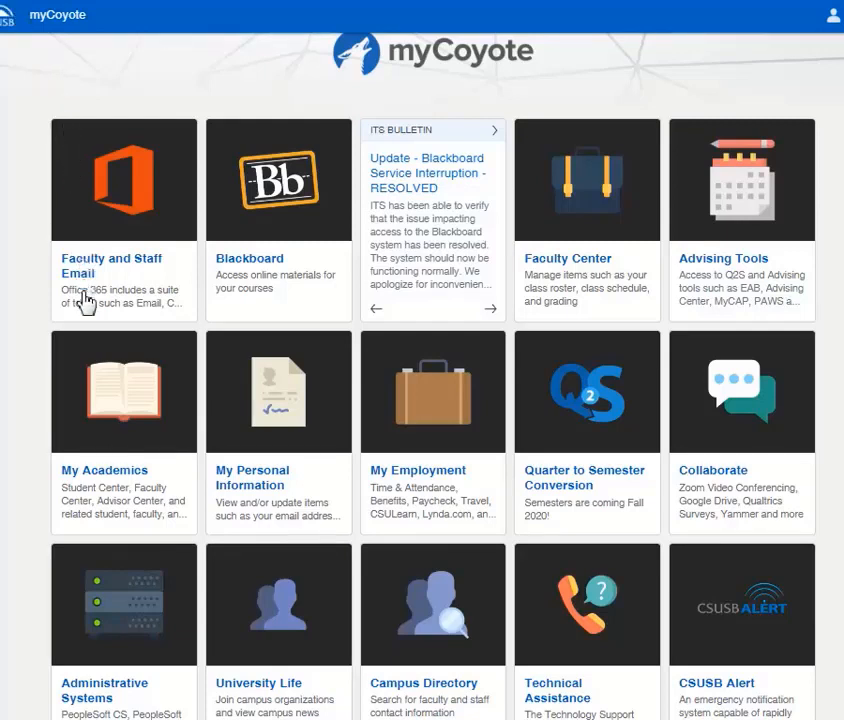
Step: Open Approve Reported Absences under Manager Self Service in PeopleSoft HR, reached through Administrative Systems
{"action": "left_click", "coordinate": [98, 693]}
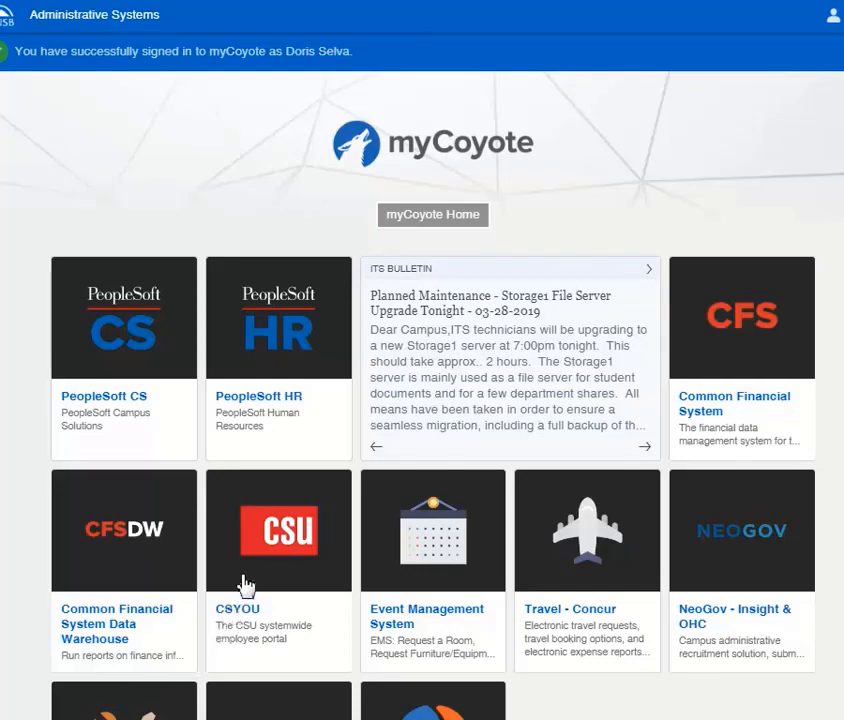
{"action": "left_click", "coordinate": [270, 403]}
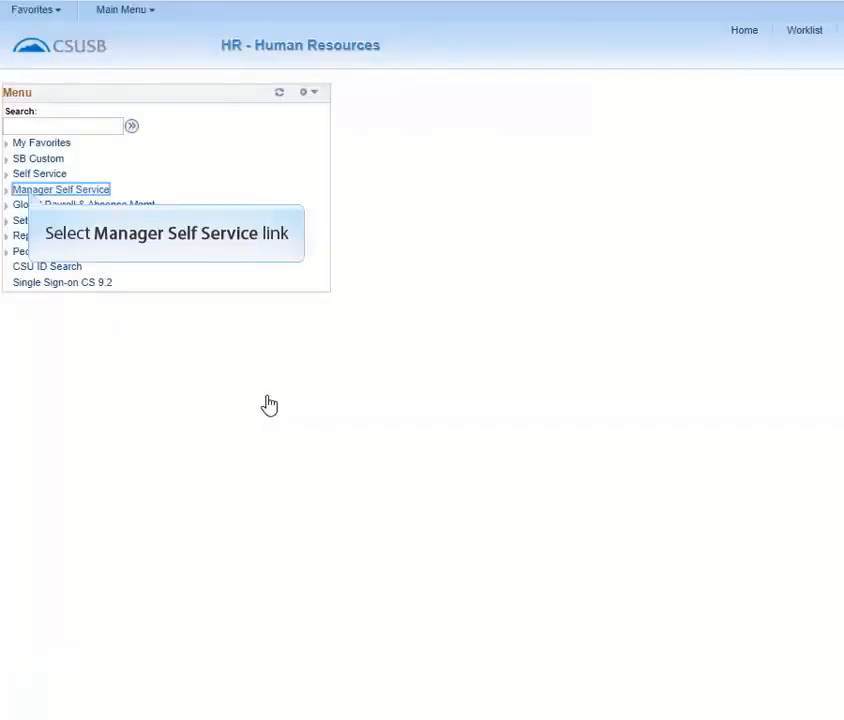
{"action": "left_click", "coordinate": [30, 190]}
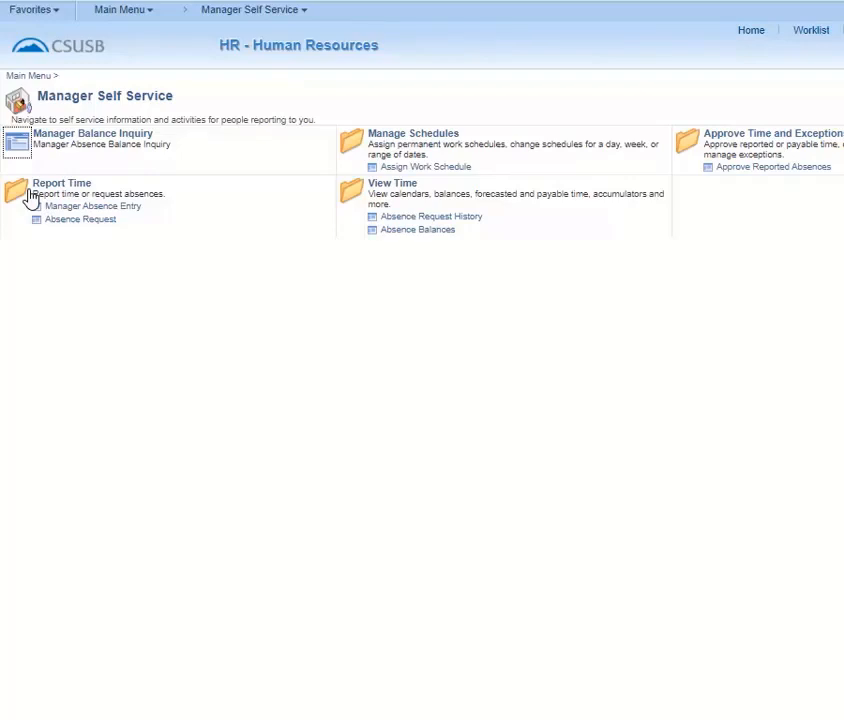
{"action": "left_click", "coordinate": [745, 168]}
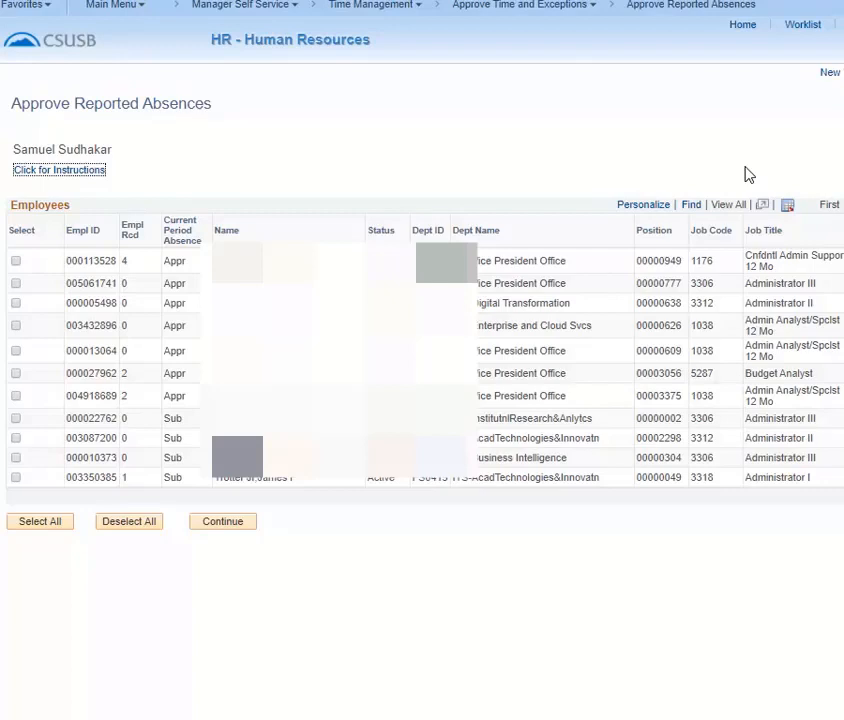
Step: Select all employees in the list and continue to their existing absence events
{"action": "left_click", "coordinate": [15, 457]}
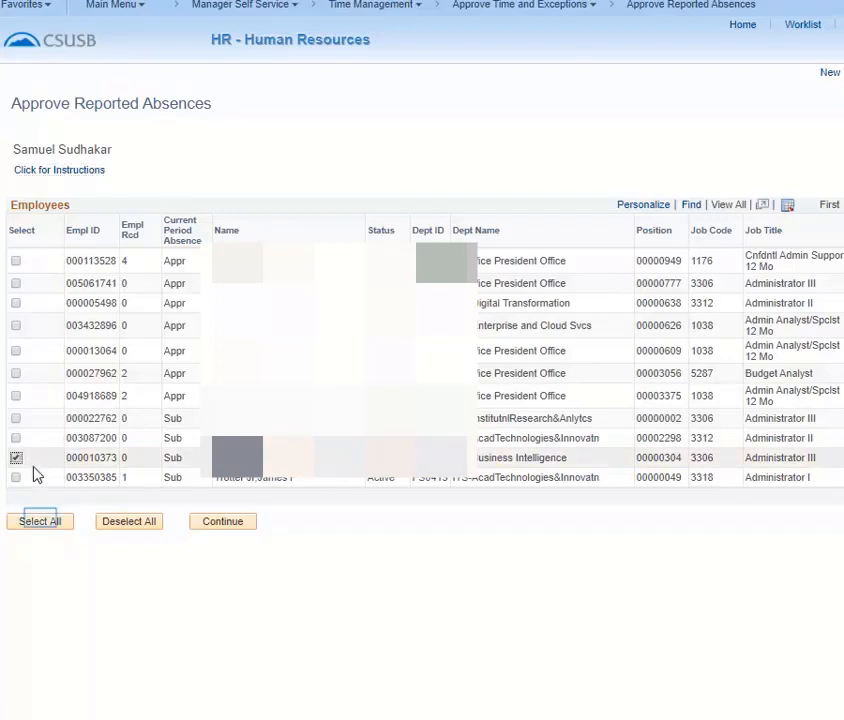
{"action": "left_click", "coordinate": [41, 522]}
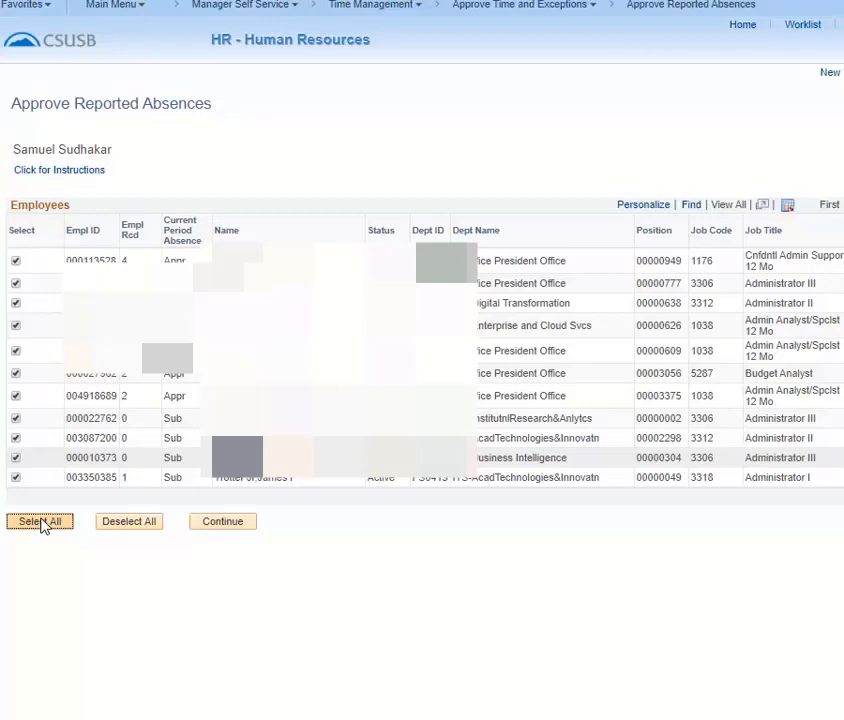
{"action": "left_click", "coordinate": [152, 530]}
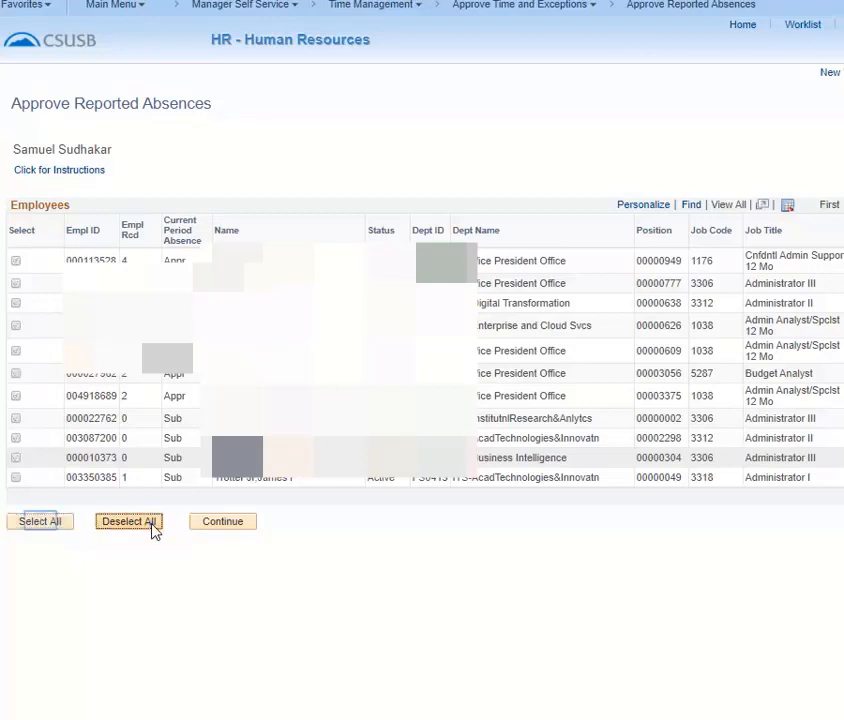
{"action": "left_click", "coordinate": [42, 524]}
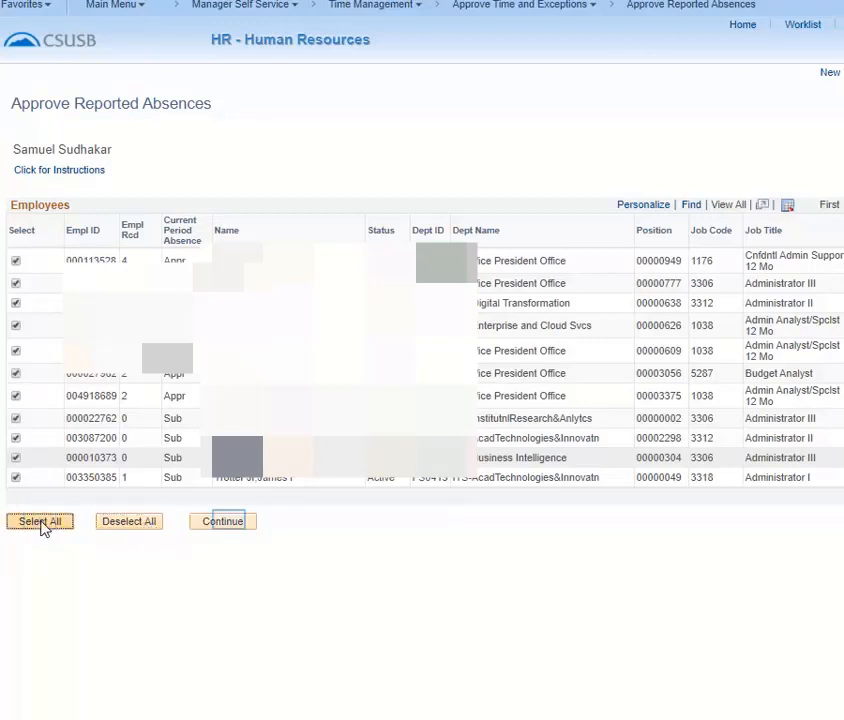
{"action": "left_click", "coordinate": [229, 523]}
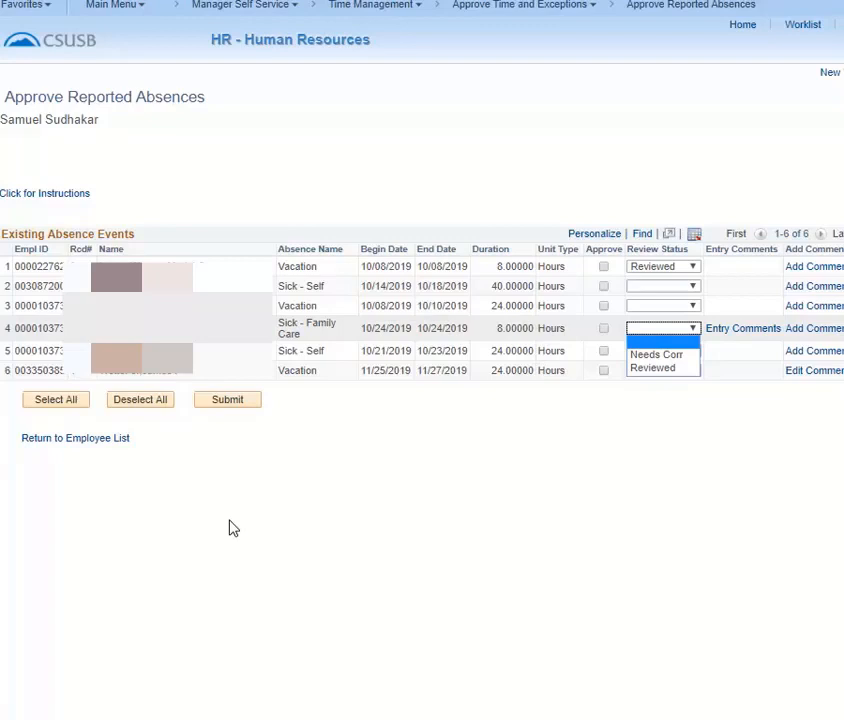
Step: Mark the Sick - Family Care absence as Needs Corr and add an approval comment with To, From, Date, message and electronic signature NAME
{"action": "left_click", "coordinate": [660, 355]}
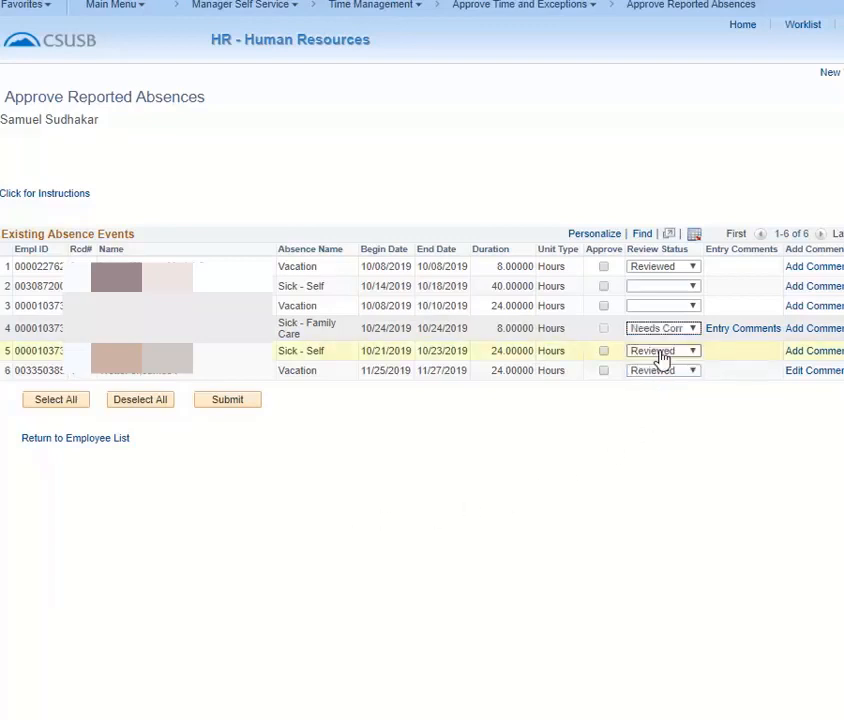
{"action": "left_click", "coordinate": [810, 330]}
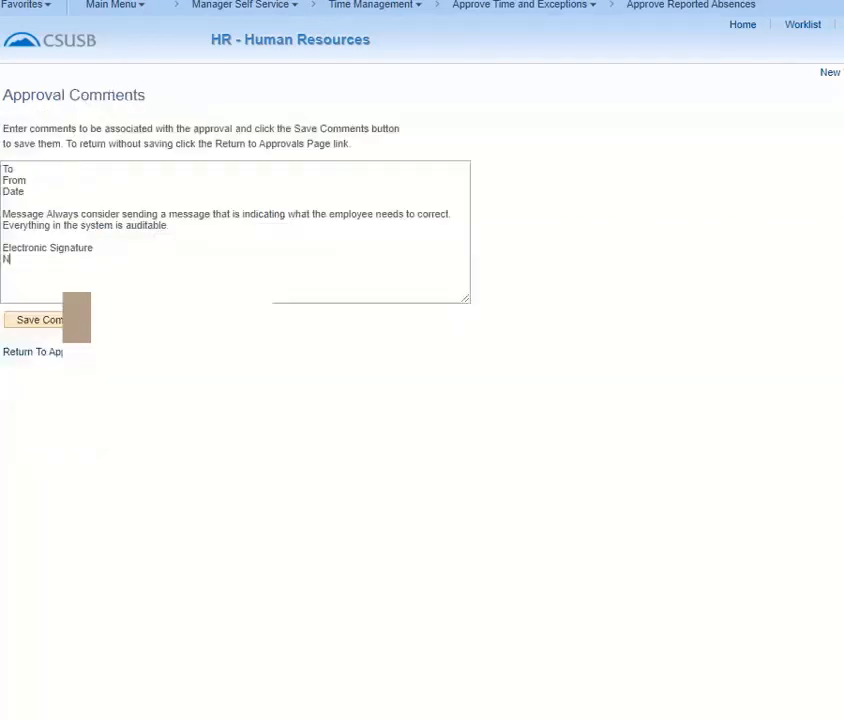
{"action": "type", "text": "ME"}
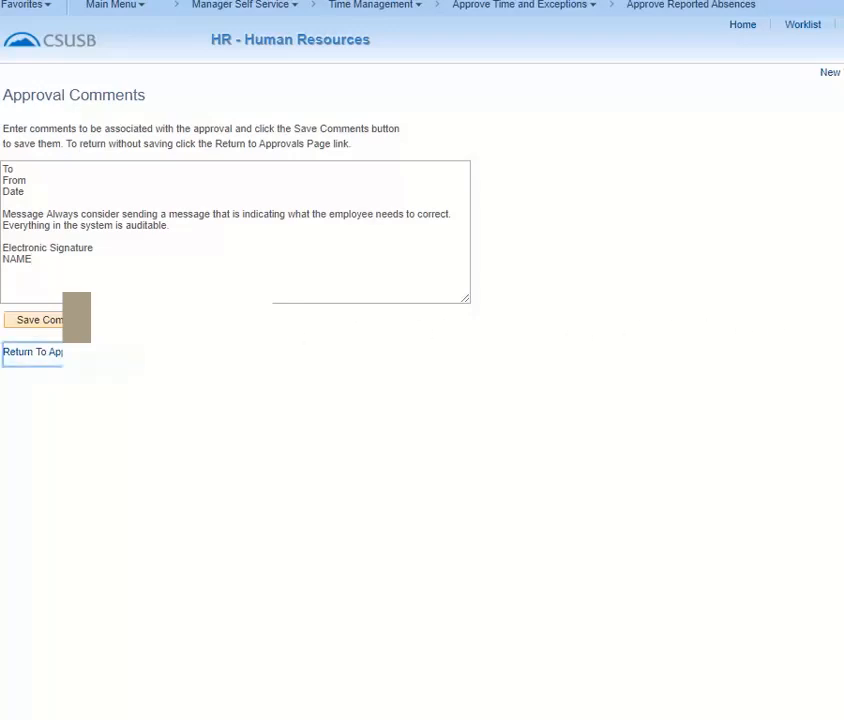
{"action": "left_click", "coordinate": [105, 352]}
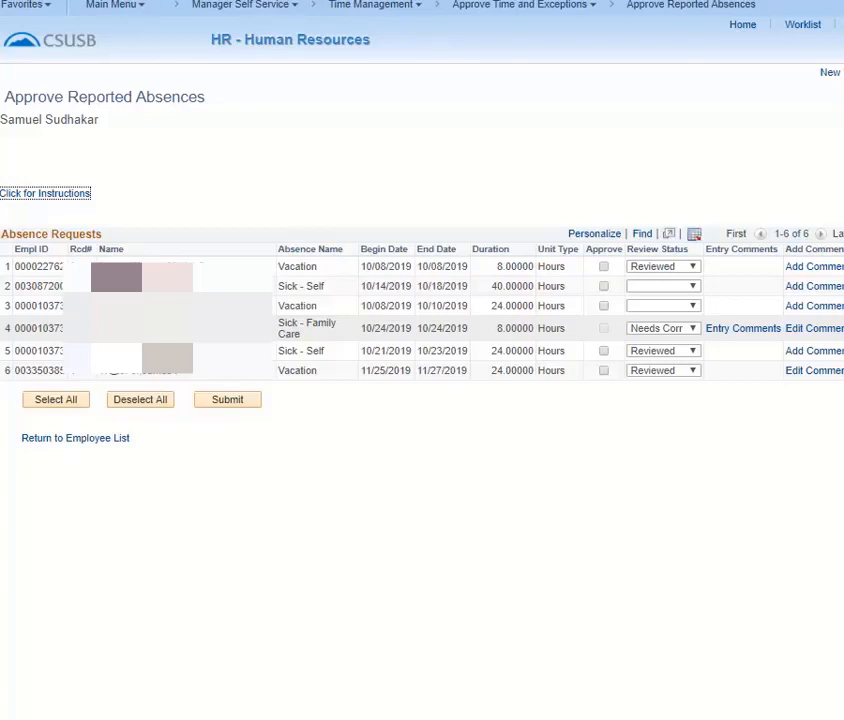
Step: Review the entry comments on the Sick - Family Care absence and return to the absence list
{"action": "left_click", "coordinate": [717, 332]}
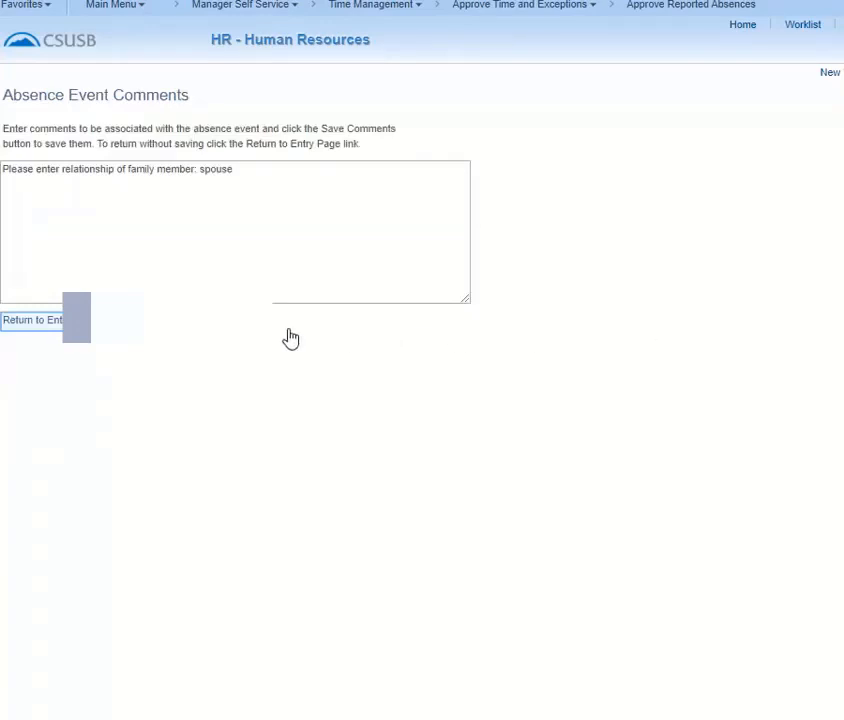
{"action": "left_click", "coordinate": [52, 322]}
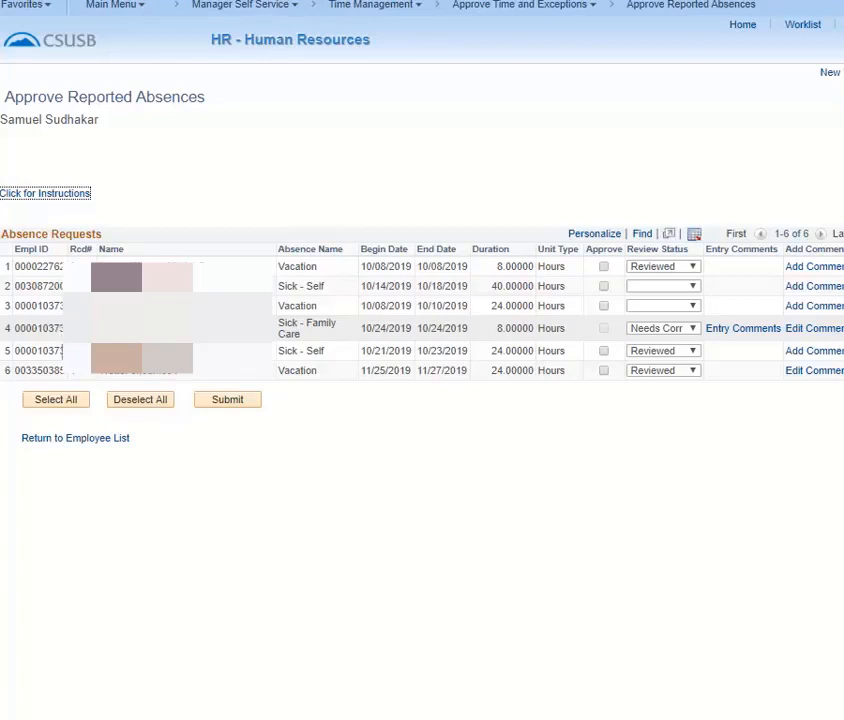
Step: Submit approval for all eligible absences except the two with a blank review status, and acknowledge the confirmation
{"action": "left_click", "coordinate": [66, 406]}
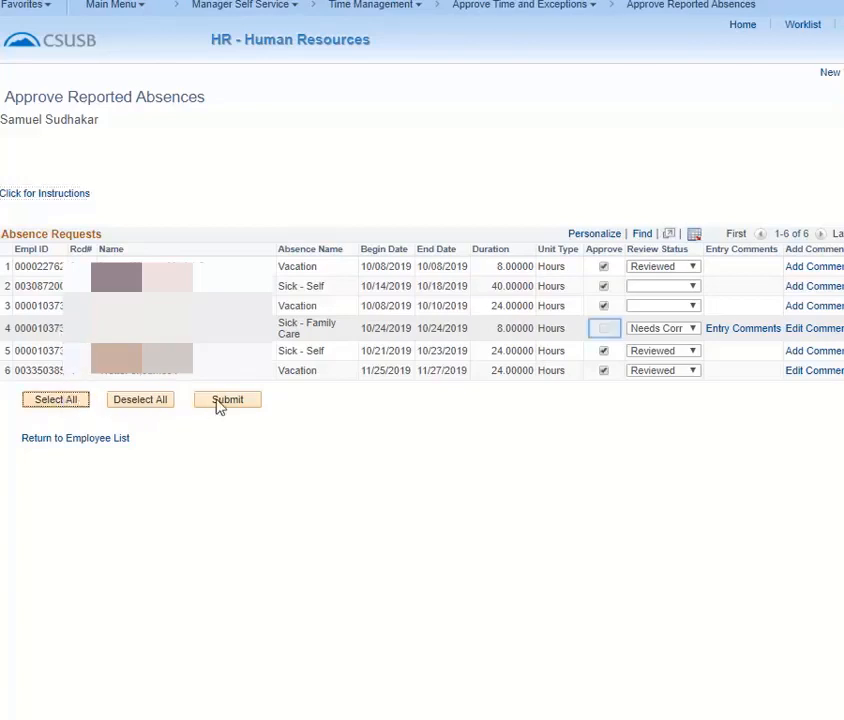
{"action": "left_click", "coordinate": [604, 287]}
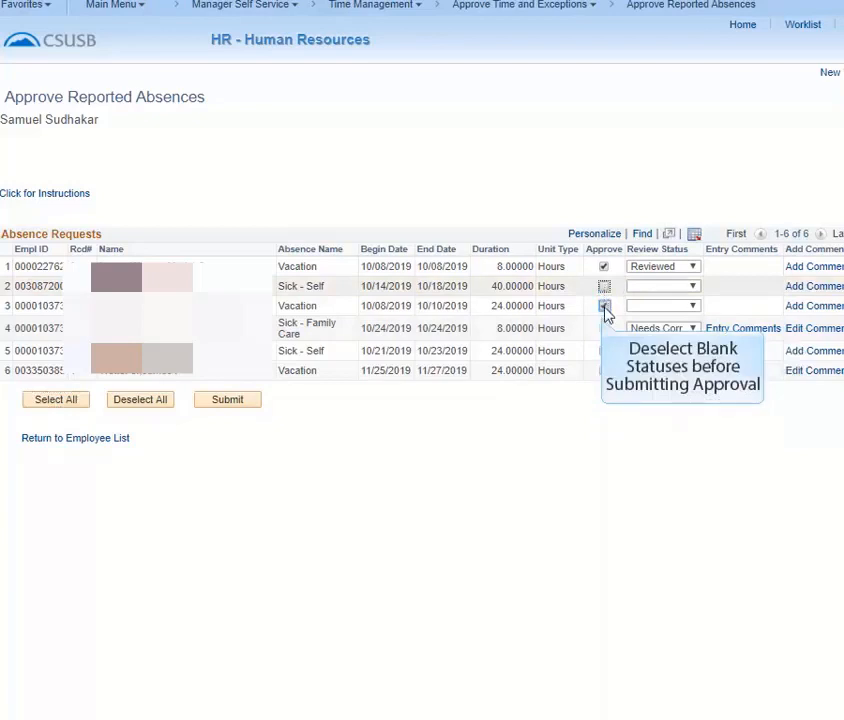
{"action": "left_click", "coordinate": [604, 307]}
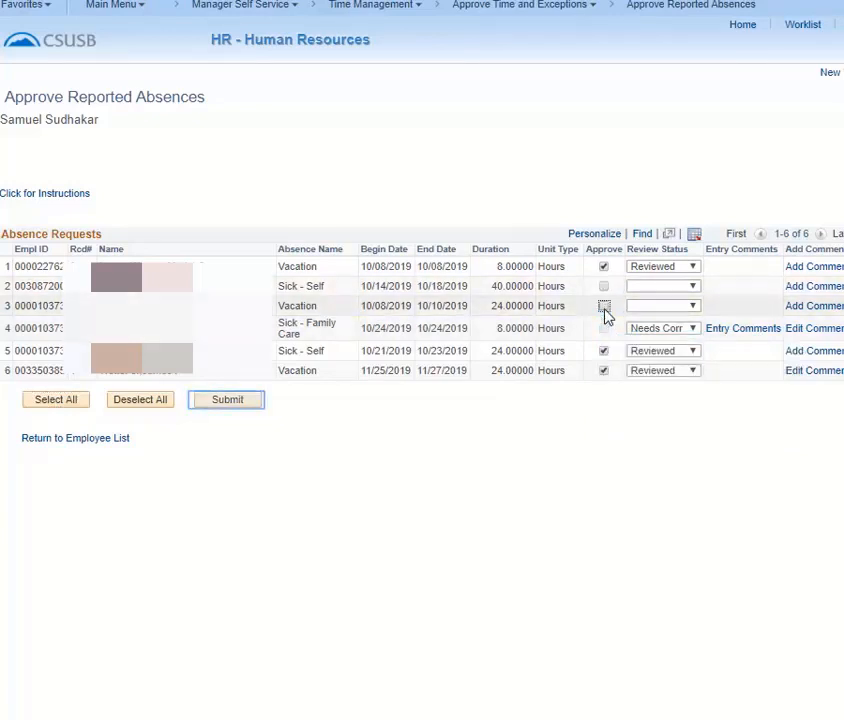
{"action": "left_click", "coordinate": [236, 404]}
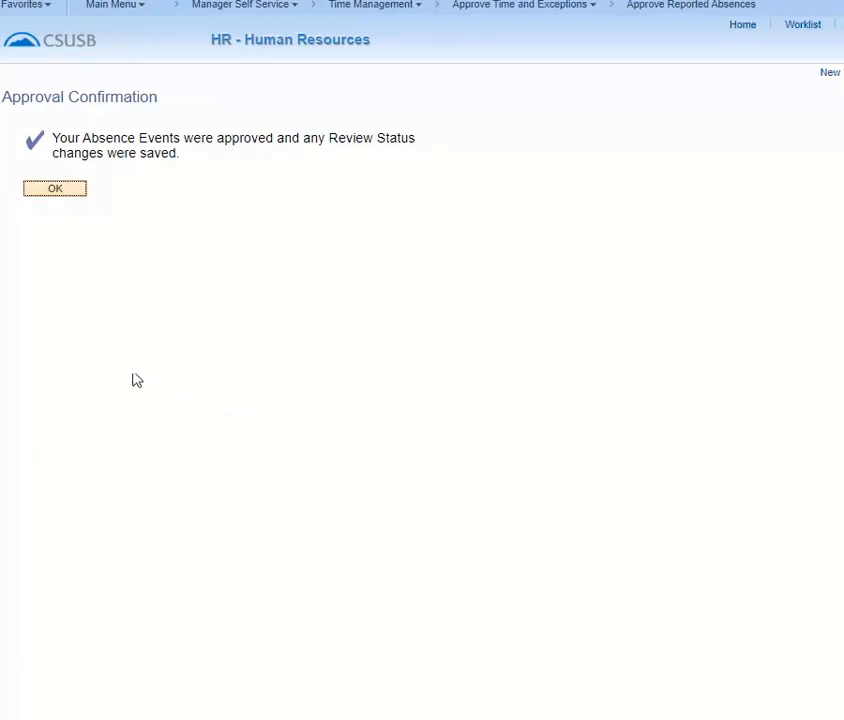
{"action": "left_click", "coordinate": [70, 192]}
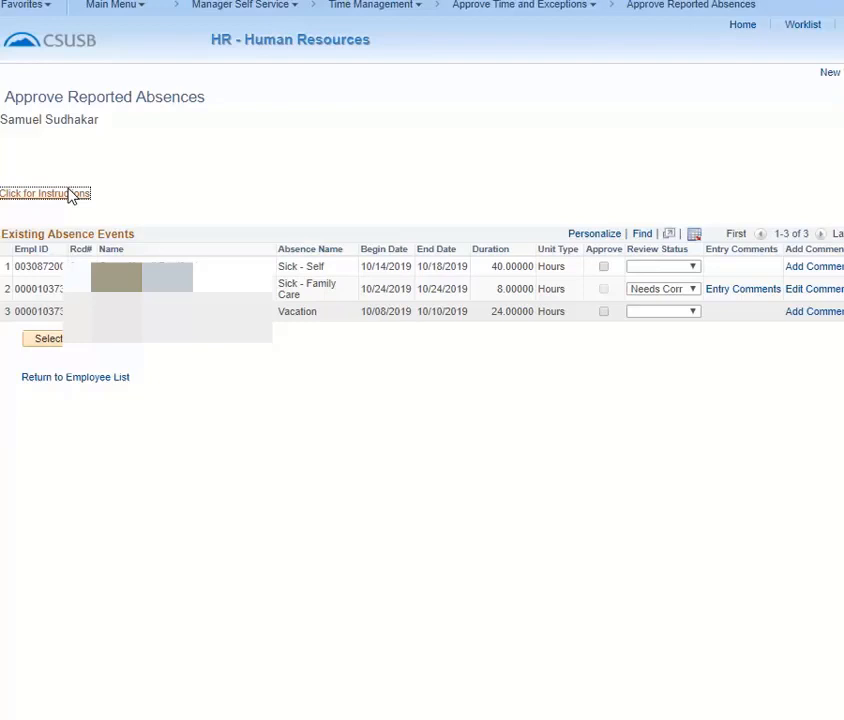
{"action": "left_click", "coordinate": [693, 268]}
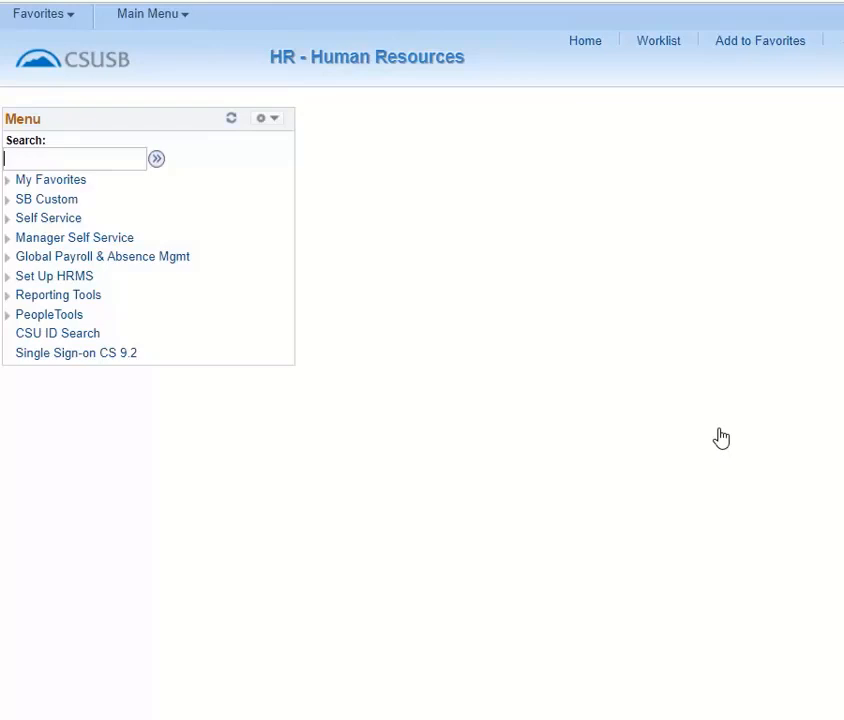
Step: Open Manager Balance Inquiry under Manager Self Service and keep both Payroll Status and HR Status set to Active
{"action": "left_click", "coordinate": [30, 240]}
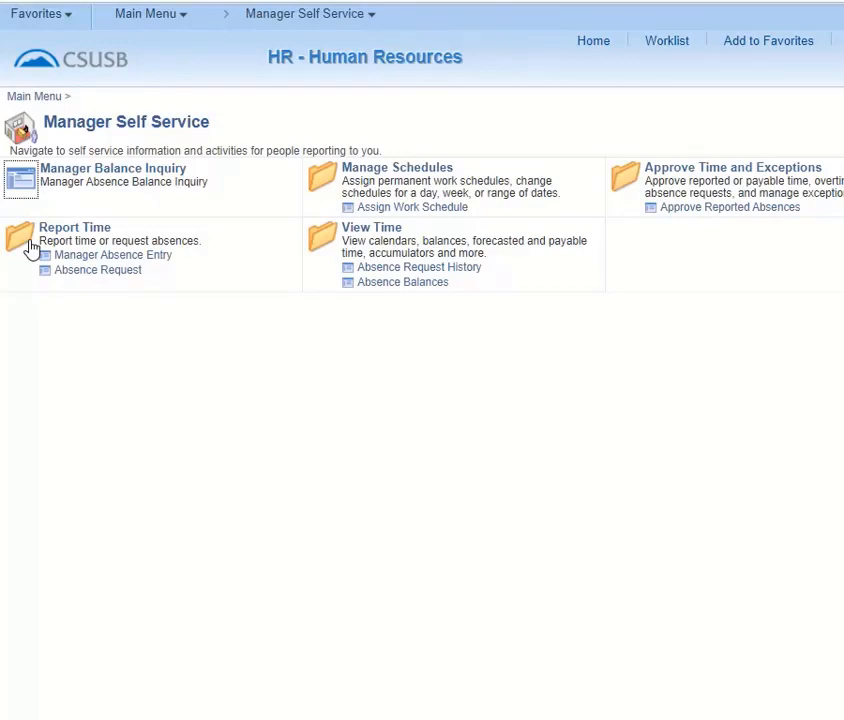
{"action": "left_click", "coordinate": [155, 181]}
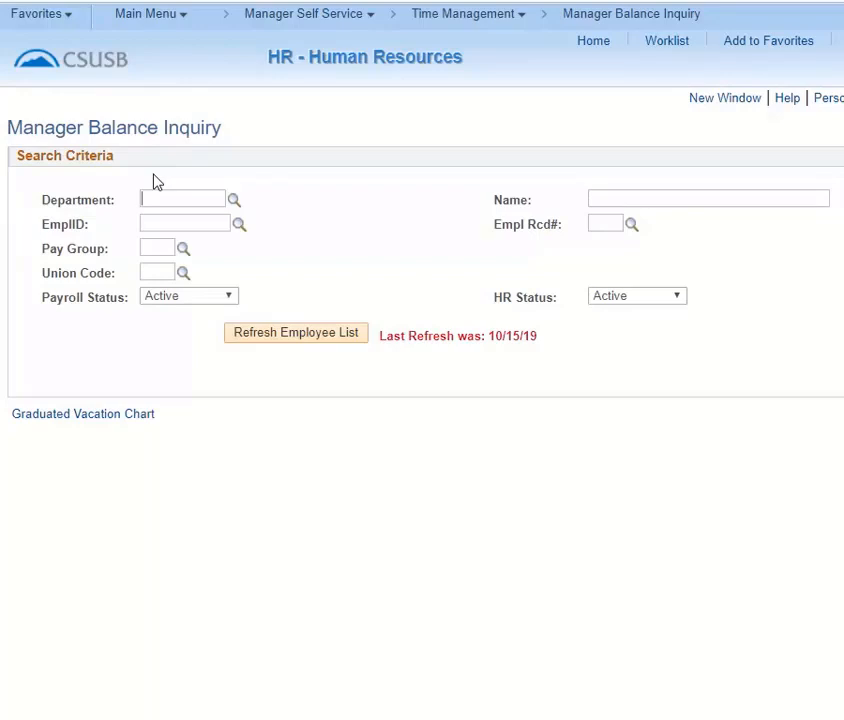
{"action": "left_click", "coordinate": [230, 298]}
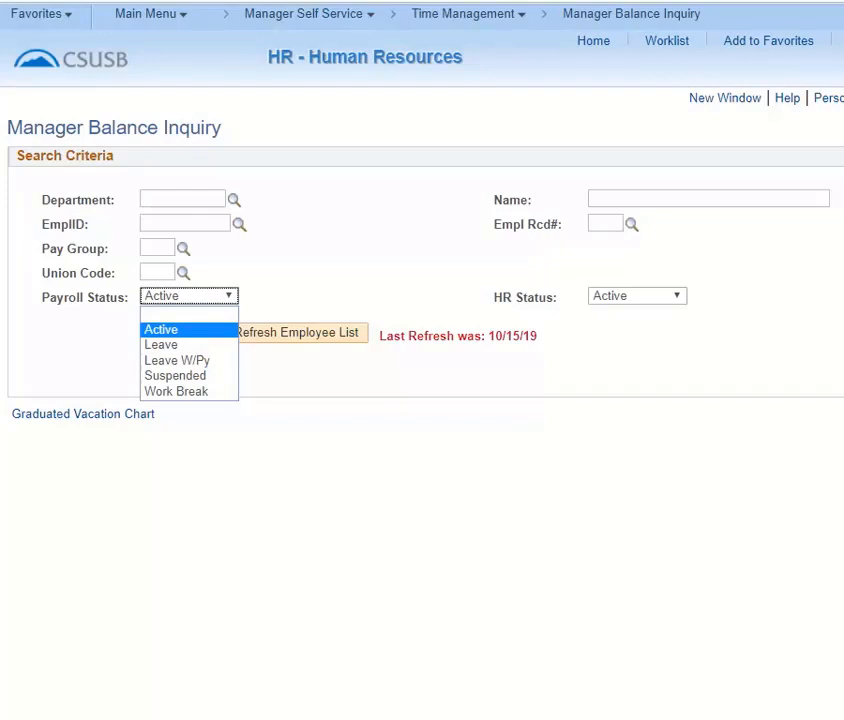
{"action": "left_click", "coordinate": [231, 300]}
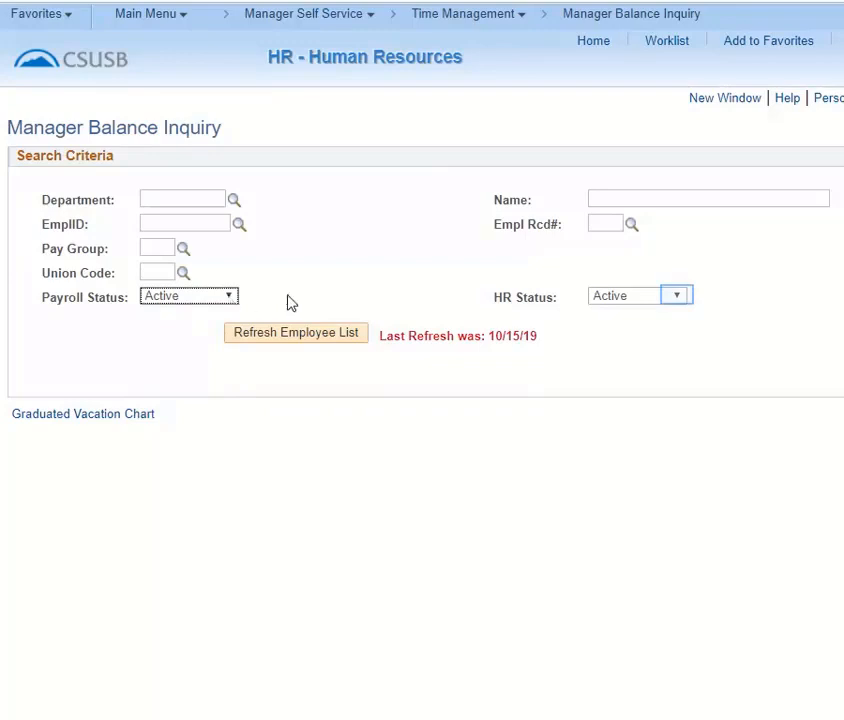
{"action": "left_click", "coordinate": [677, 297]}
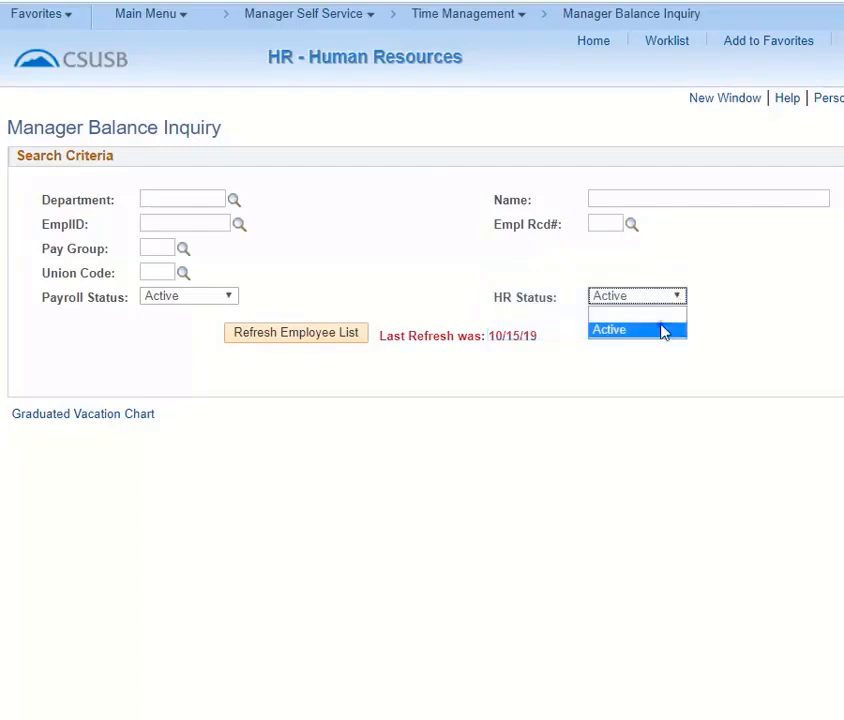
{"action": "left_click", "coordinate": [663, 331]}
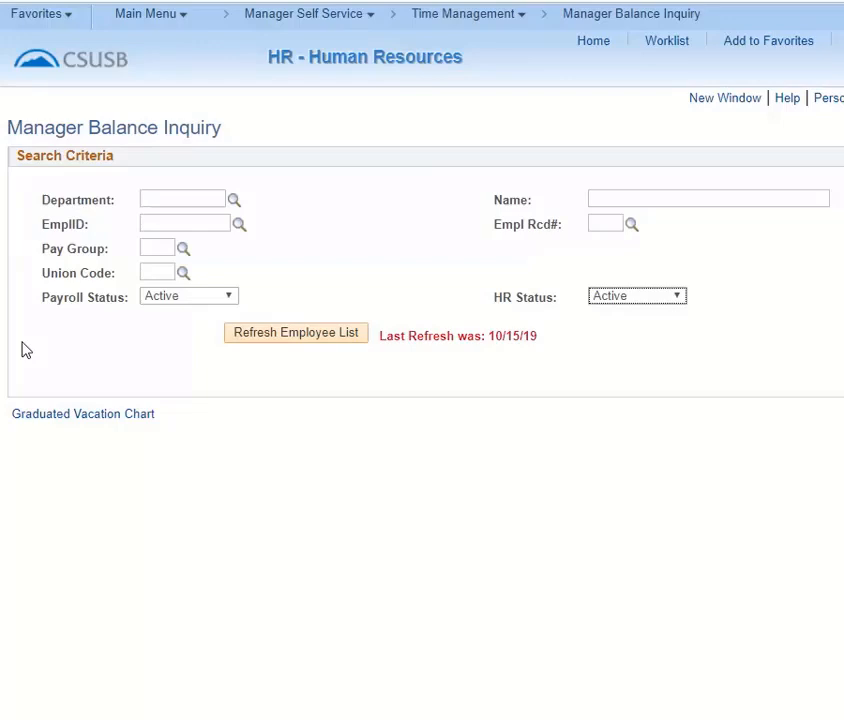
Step: Rebuild the employee list and consult the Graduated Vacation Chart before returning to the inquiry
{"action": "left_click", "coordinate": [285, 336]}
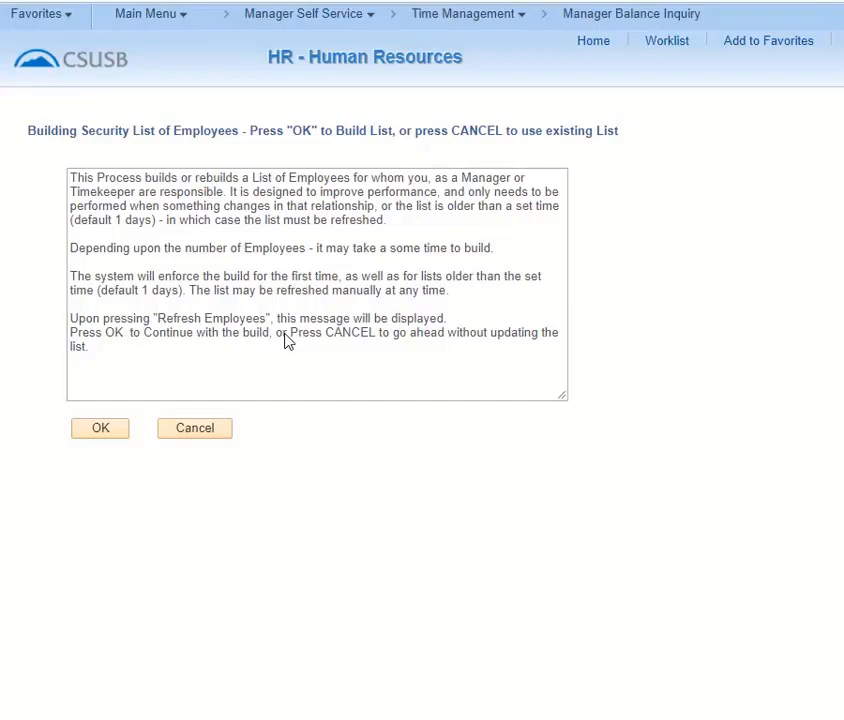
{"action": "left_click", "coordinate": [113, 431]}
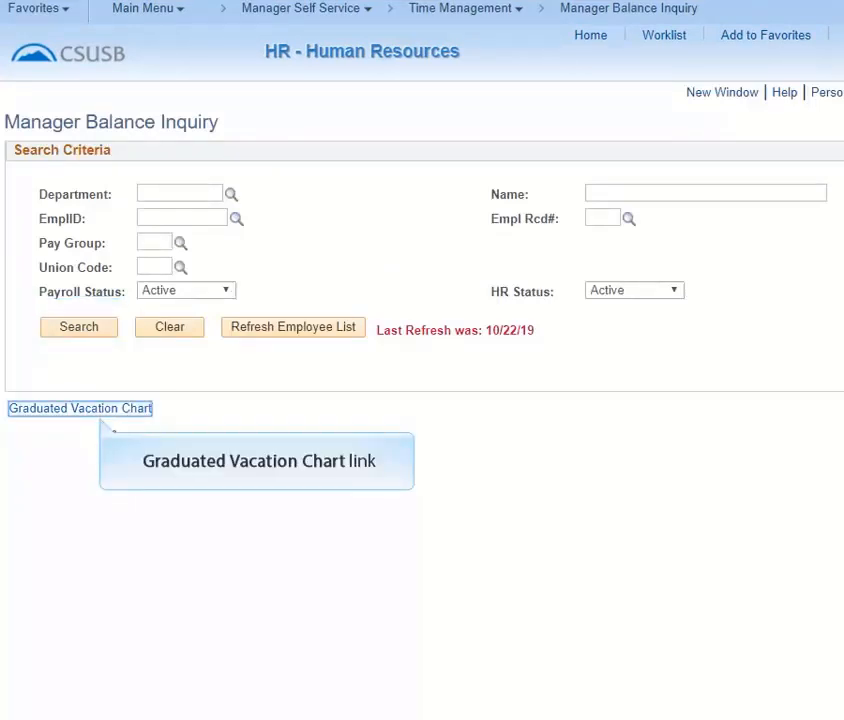
{"action": "left_click", "coordinate": [93, 414]}
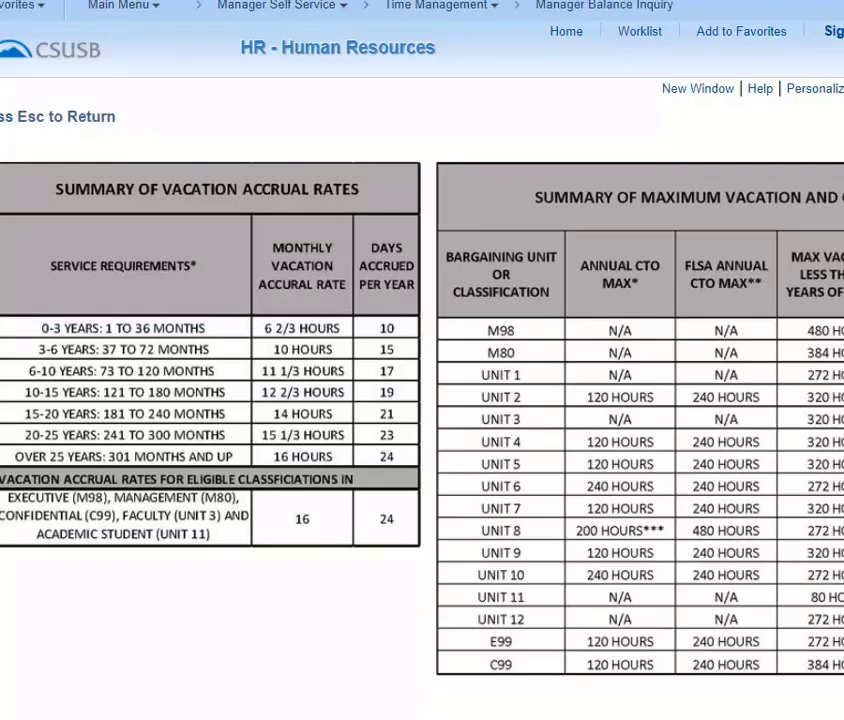
{"action": "key", "text": "Escape"}
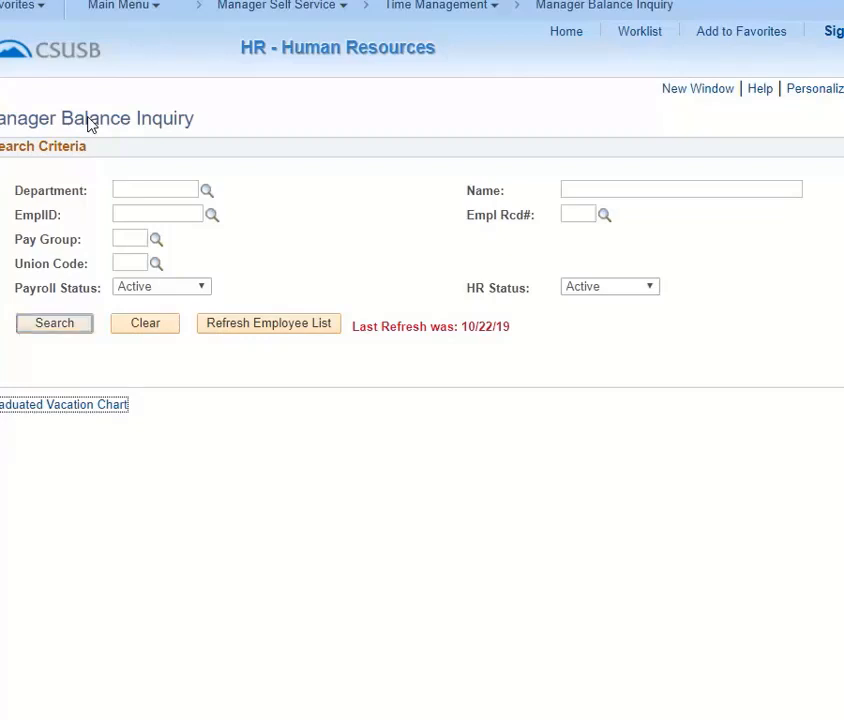
Step: Search for the employees' balances, review the Compensatory Time and State Service for Absence details, and return to the home page
{"action": "left_click", "coordinate": [60, 325]}
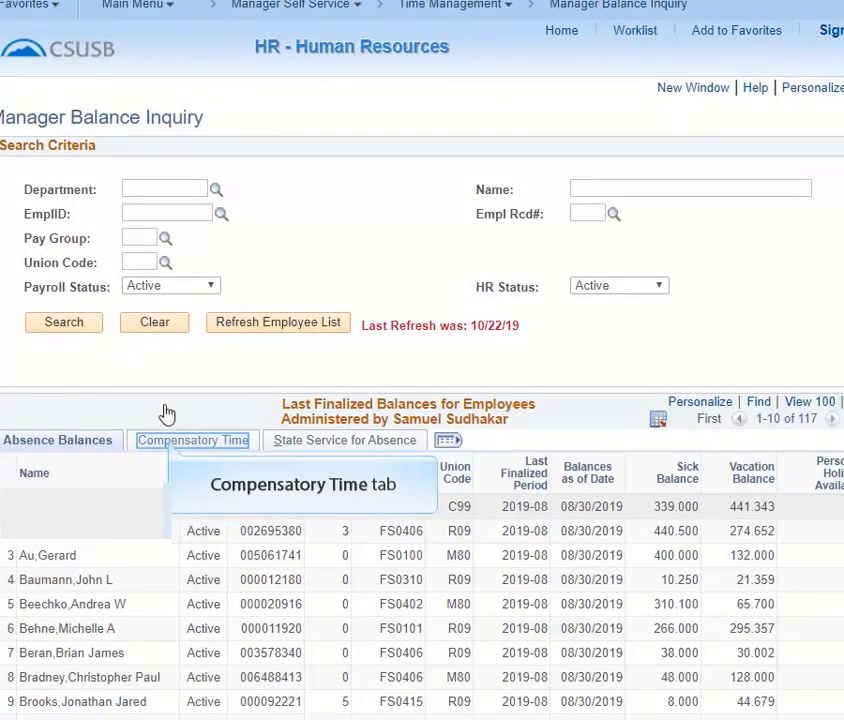
{"action": "left_click", "coordinate": [170, 446]}
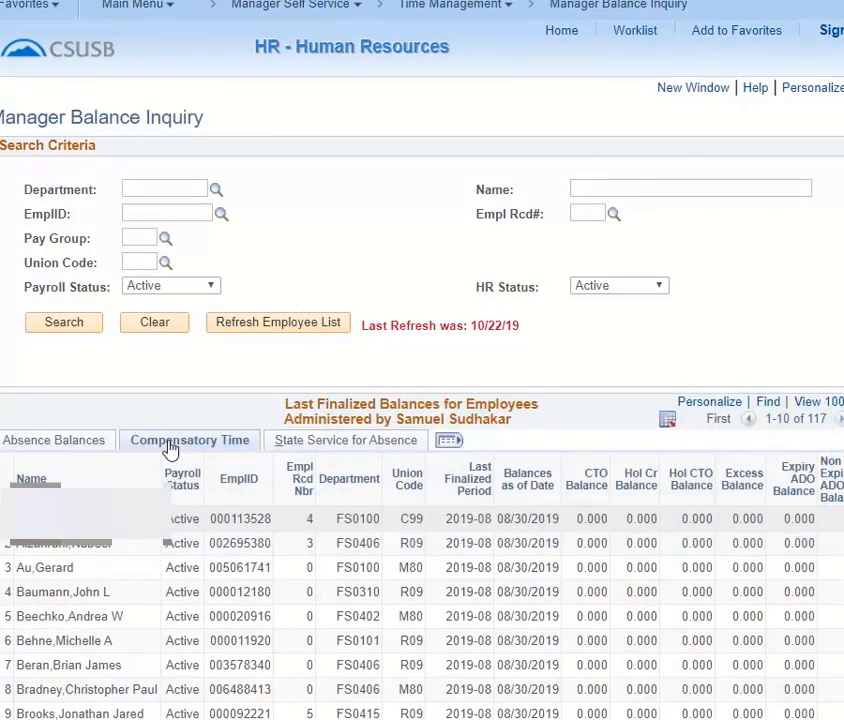
{"action": "left_click", "coordinate": [285, 447]}
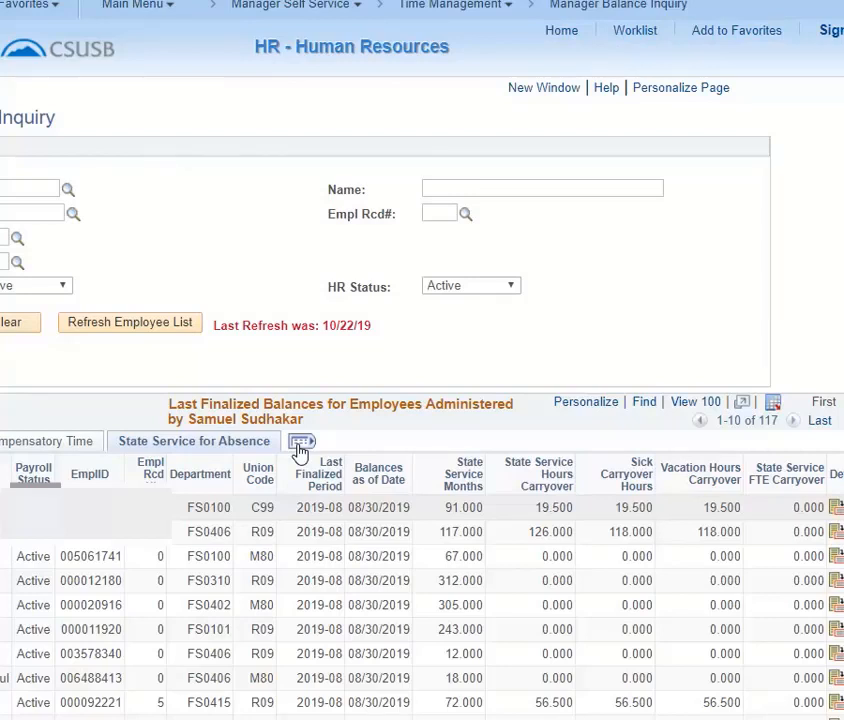
{"action": "left_click", "coordinate": [560, 32]}
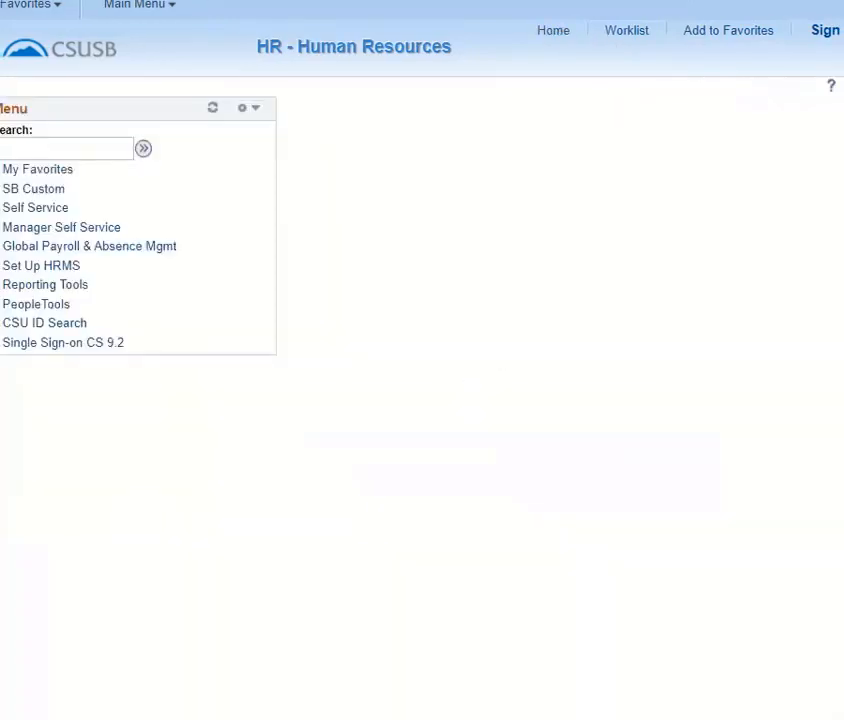